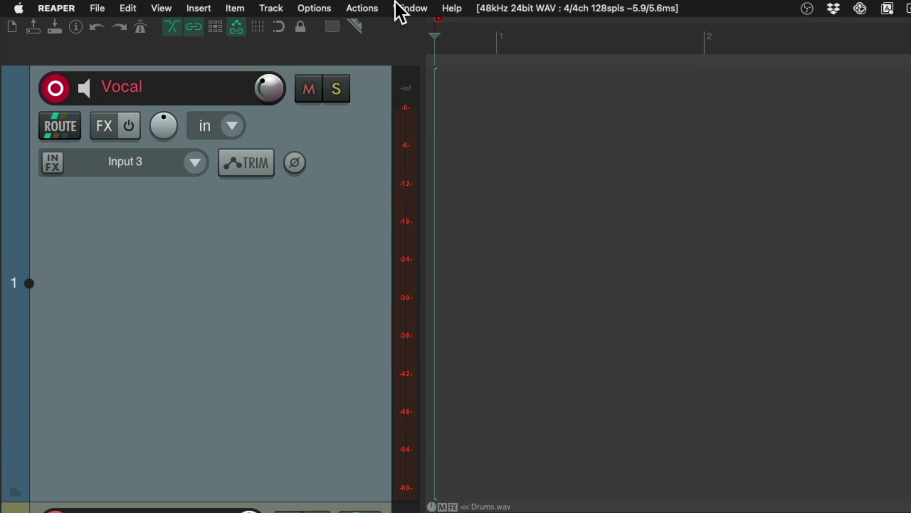
Step: Set new recordings overlapping existing media to 'Split existing items and add takes'
left_click(234, 7)
mouse_move(314, 75)
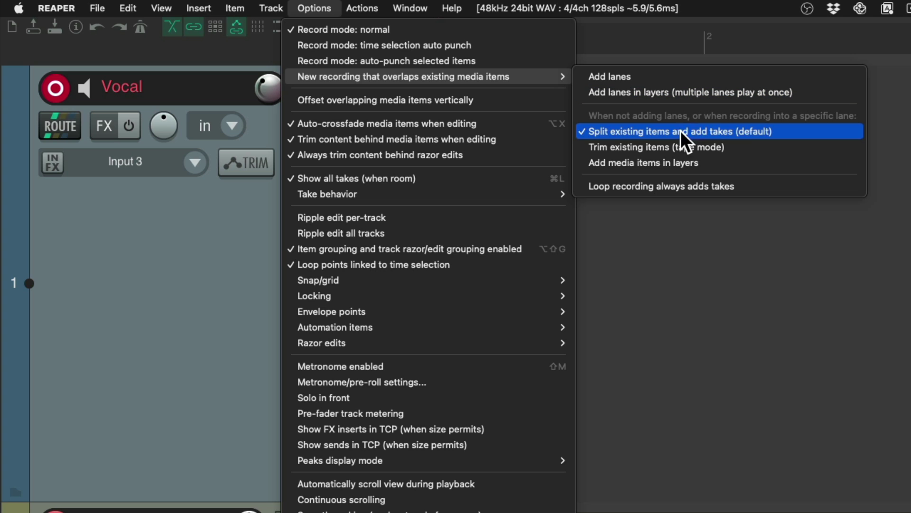
left_click(792, 132)
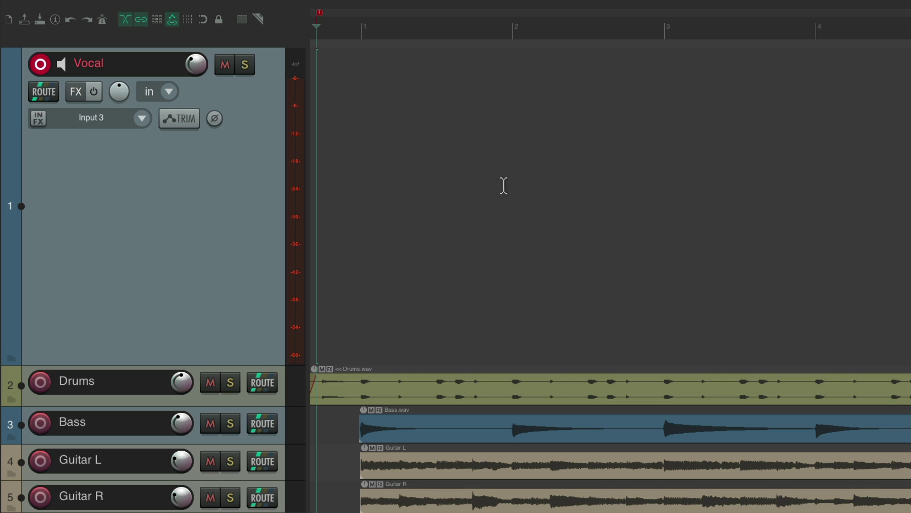
Step: Record three vocal passes, stopping after each, to stack three takes on the Vocal item
key("ctrl+r")
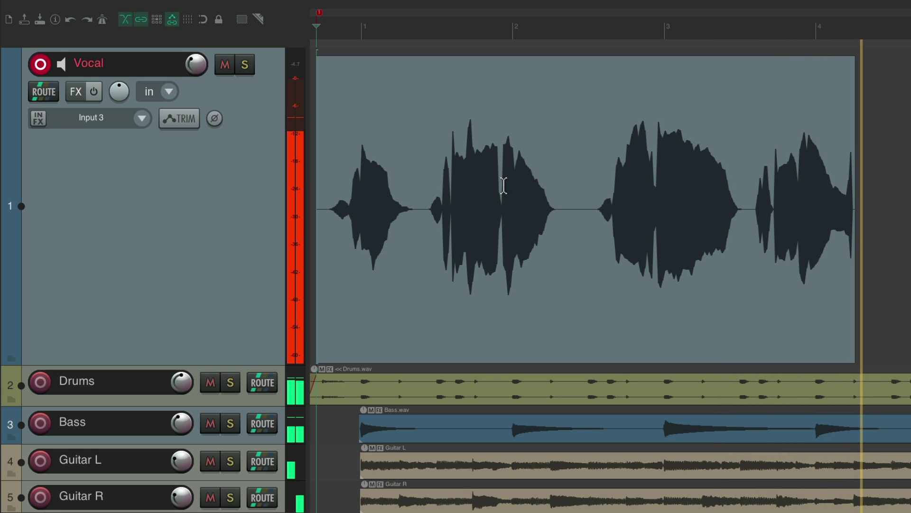
key("space")
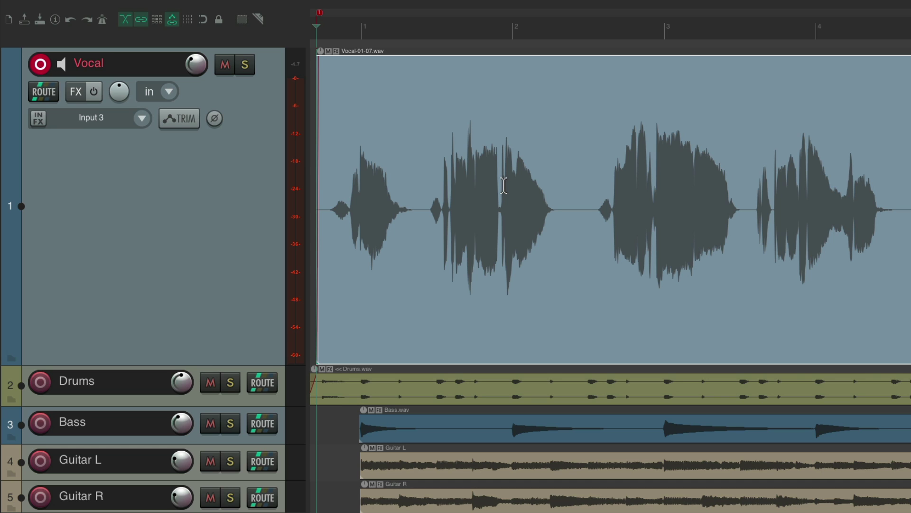
key("ctrl+r")
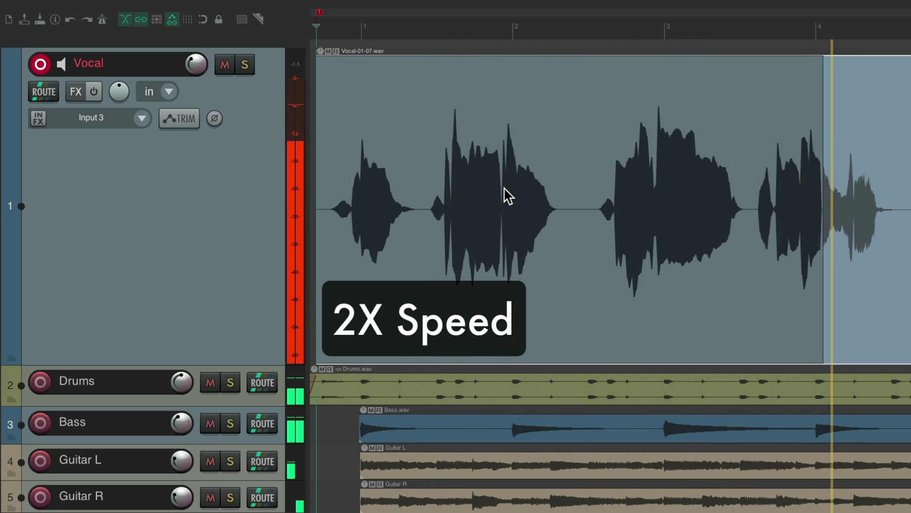
key("space")
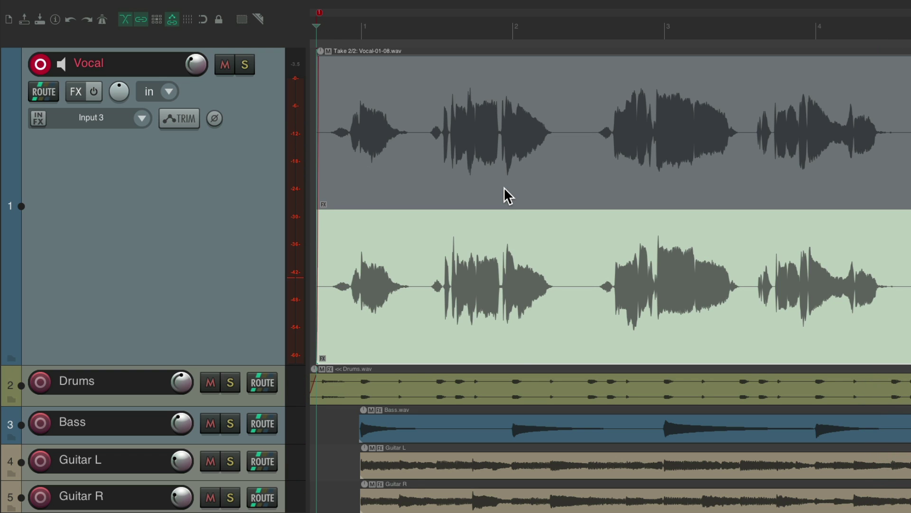
key("ctrl+r")
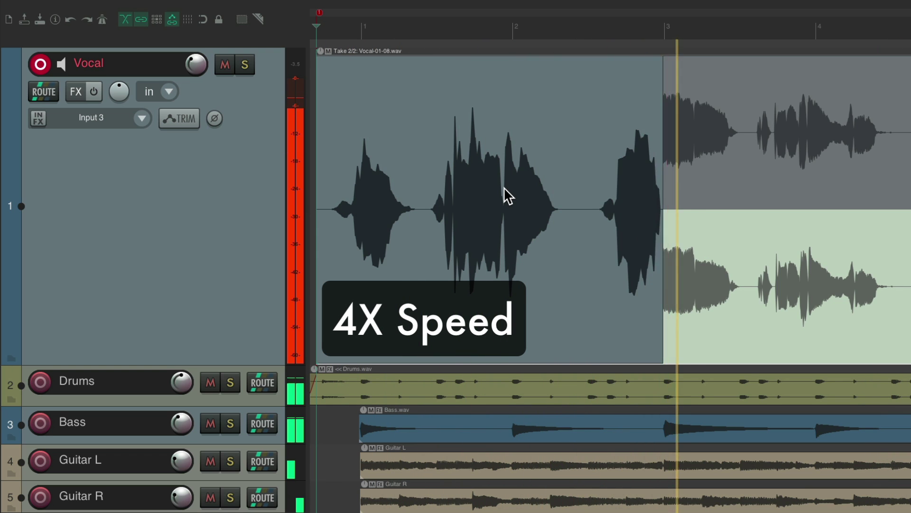
key("space")
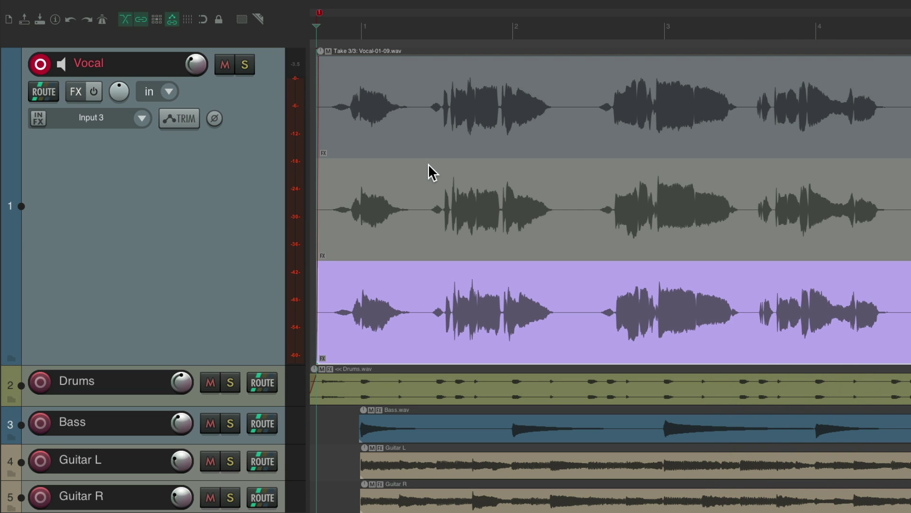
left_click(395, 82)
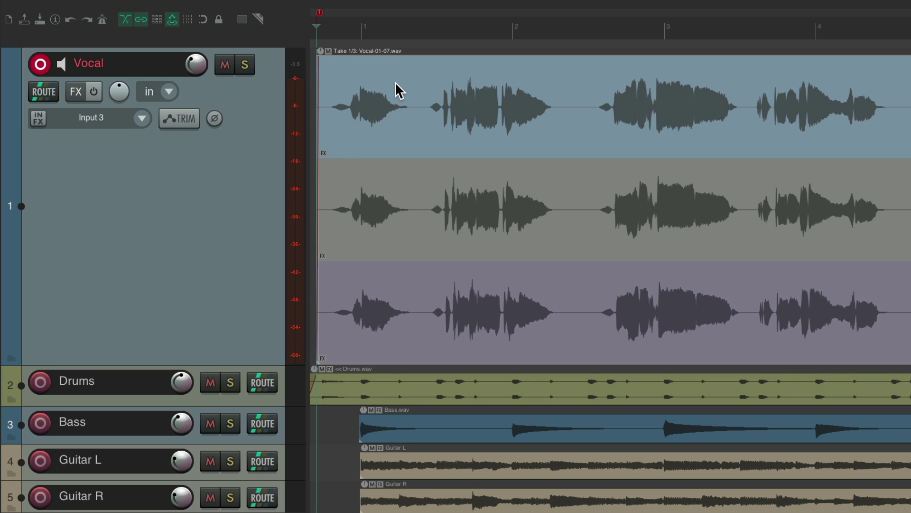
key("space")
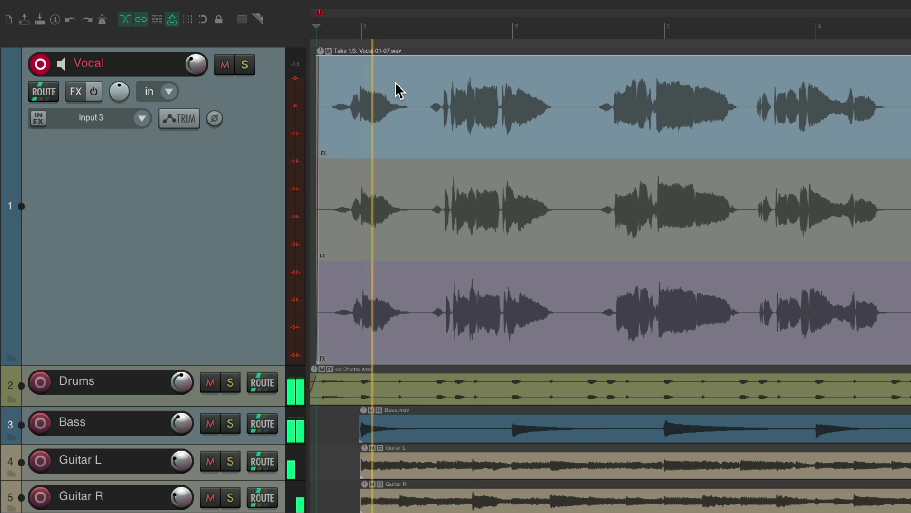
key("space")
key("t")
key("space")
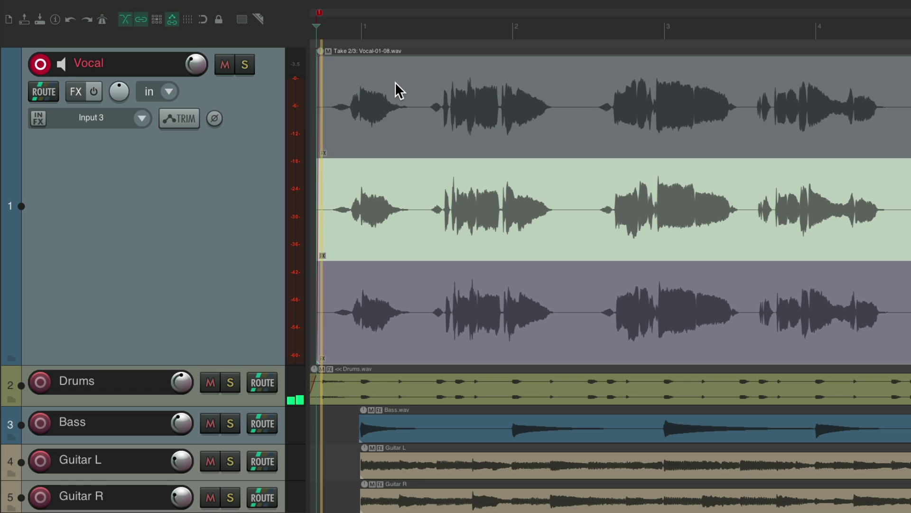
key("space")
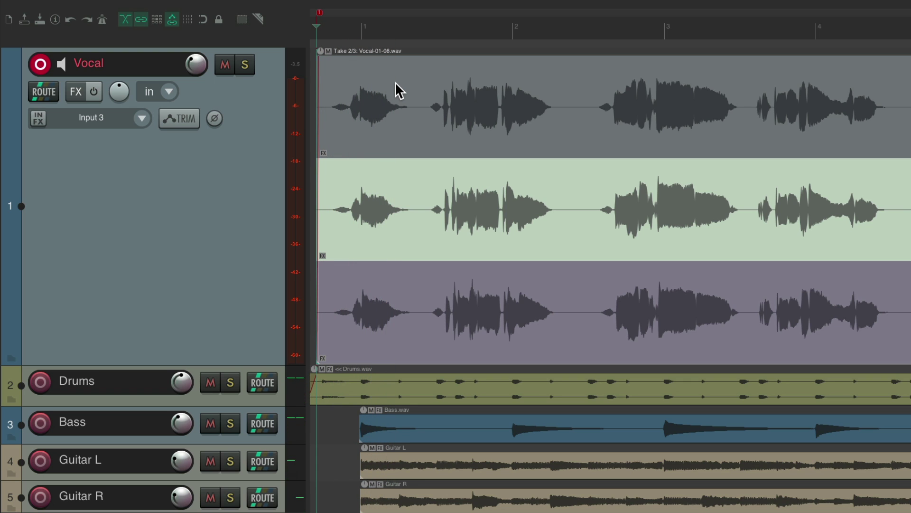
key("t")
key("space")
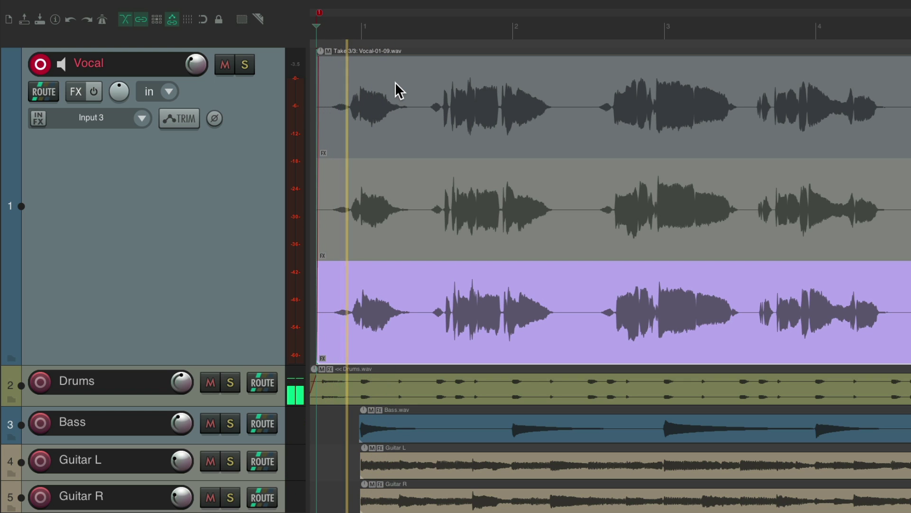
key("space")
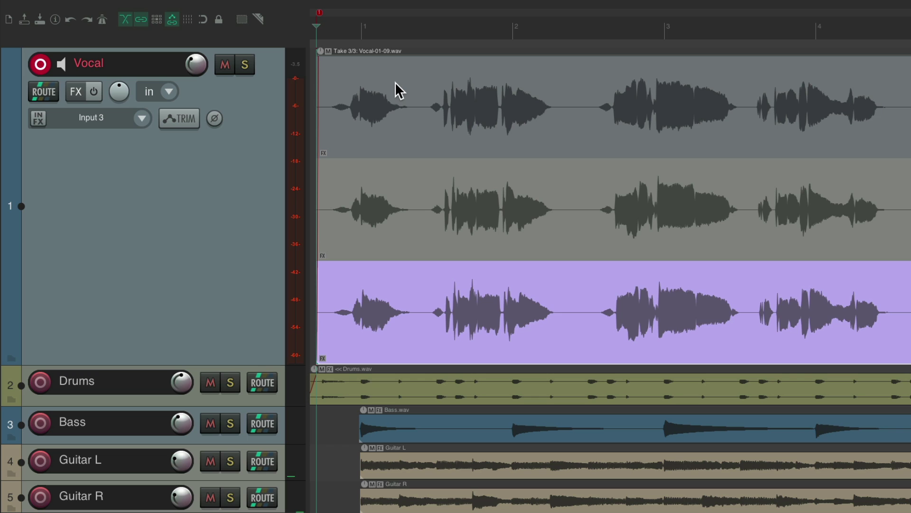
left_click(396, 99)
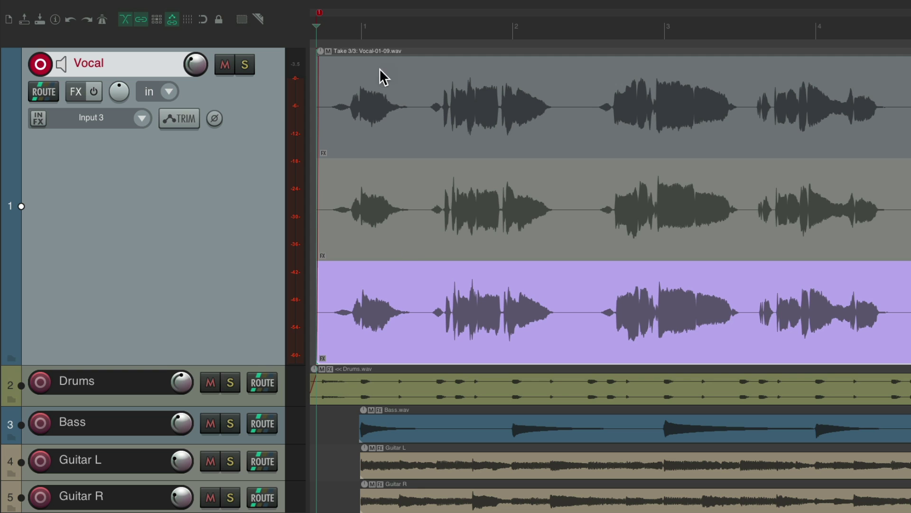
Step: With the first take active, run the action exploding takes to fixed lanes with comp areas
left_click(374, 85)
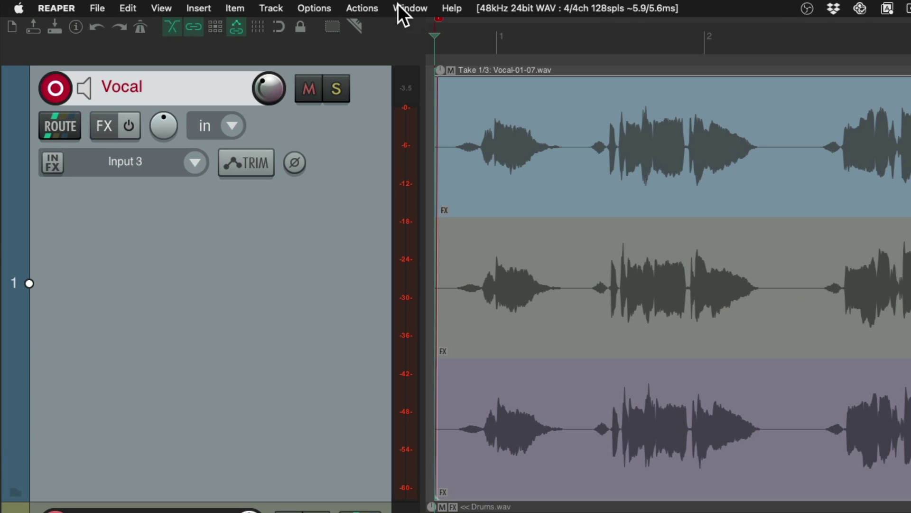
left_click(264, 6)
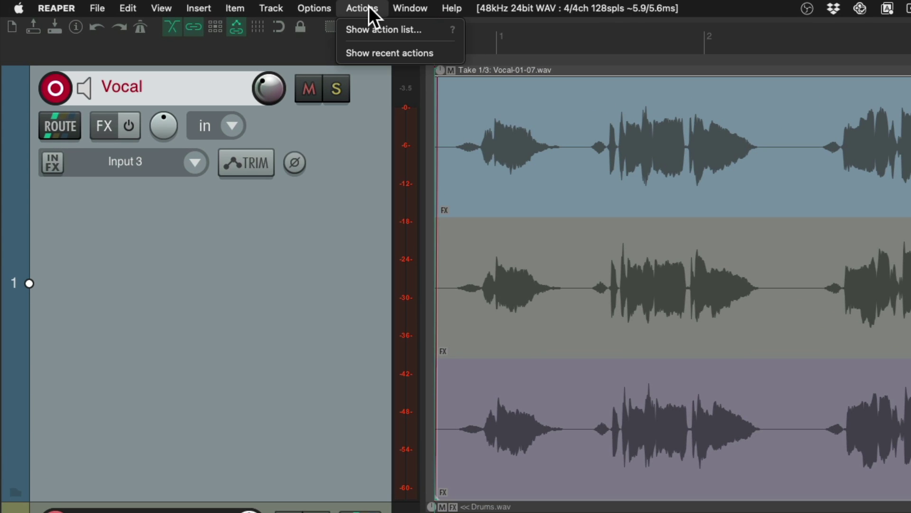
left_click(345, 30)
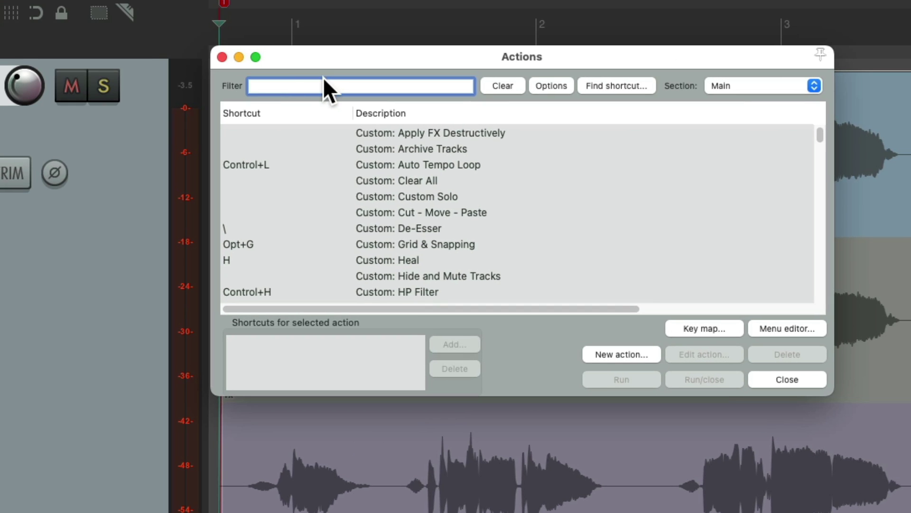
type("explode")
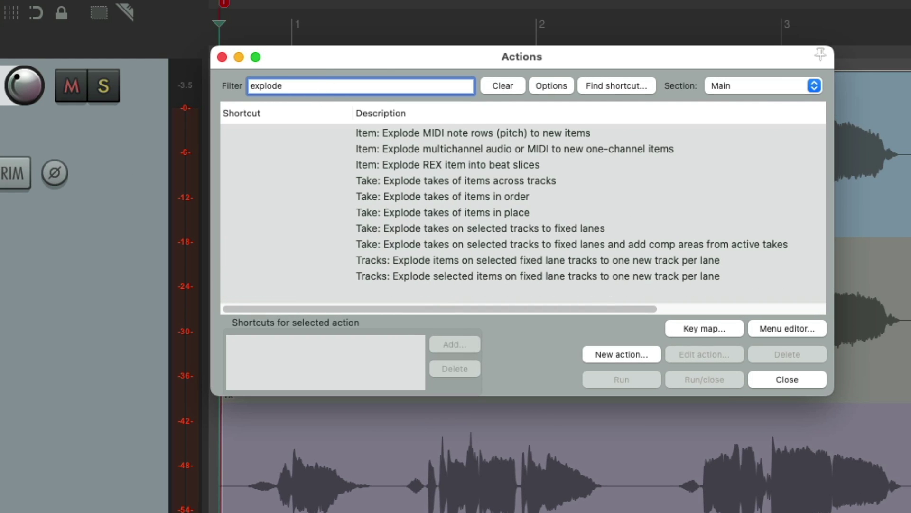
left_click(518, 228)
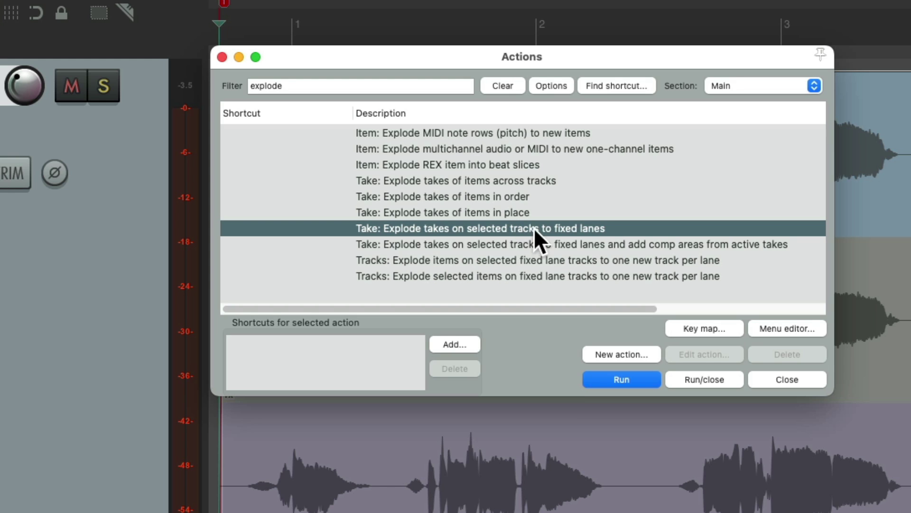
left_click(539, 244)
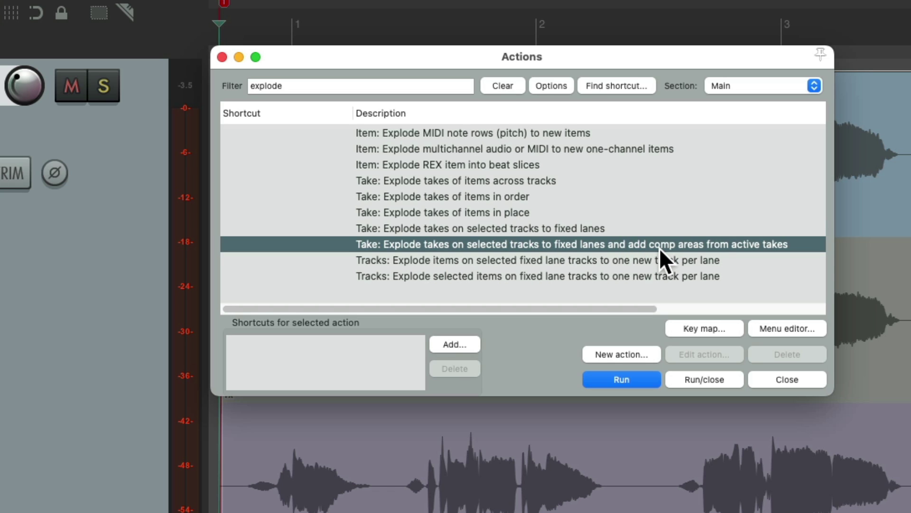
double_click(488, 243)
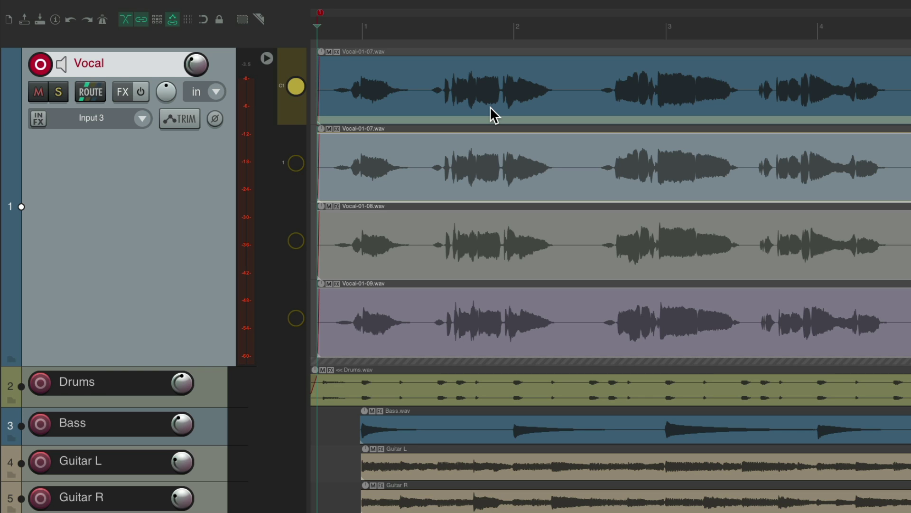
Step: Cycle the active take through Vocal-01-08, ending with Vocal-01-09 playing in the comp lane
key("t")
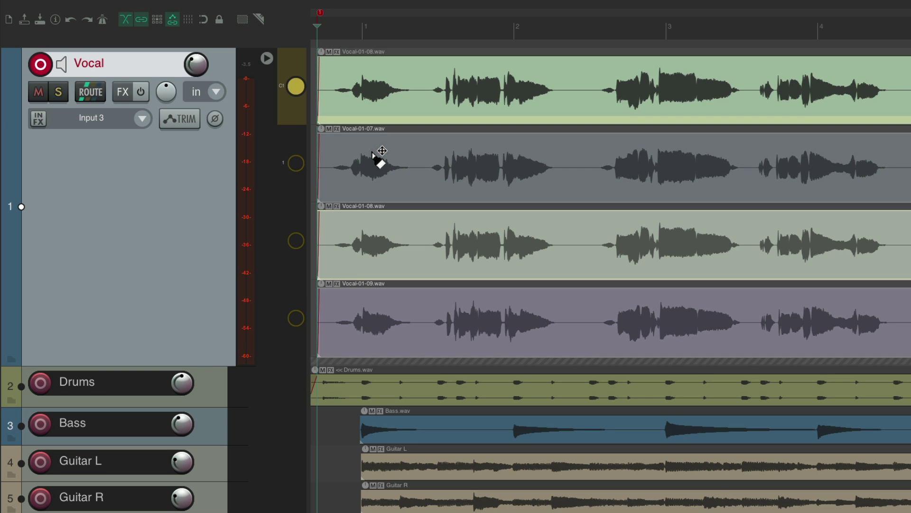
key("t")
key("t")
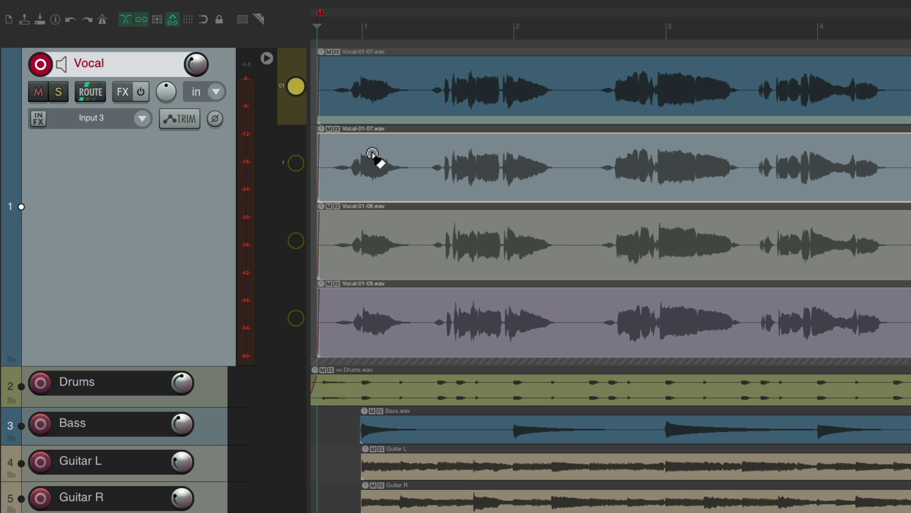
left_click(380, 235)
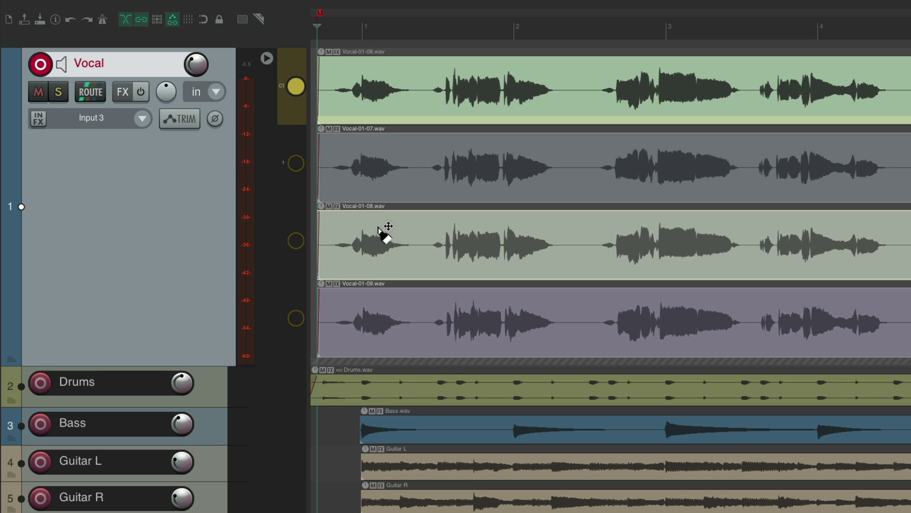
left_click(387, 317)
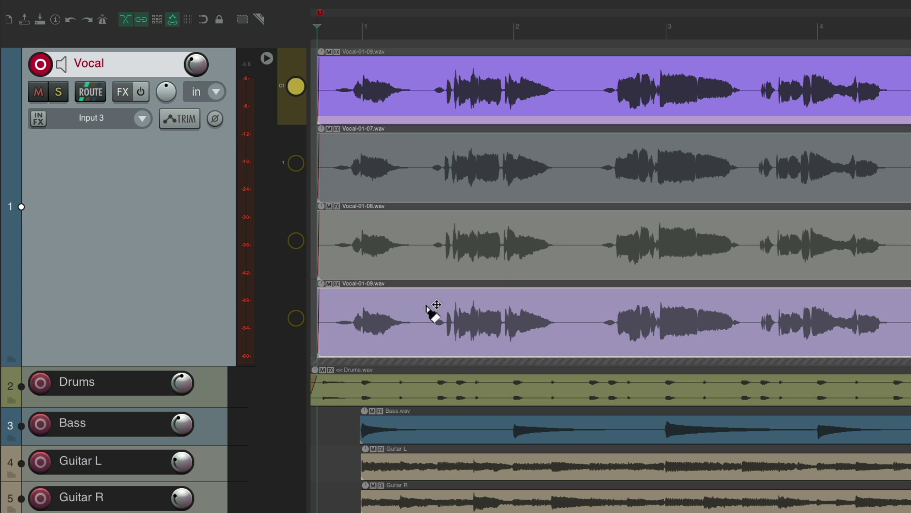
Step: Swipe comp areas: Vocal-01-07 for the second phrase, Vocal-01-08 for the third, then preview
left_click_drag(422, 183, 565, 182)
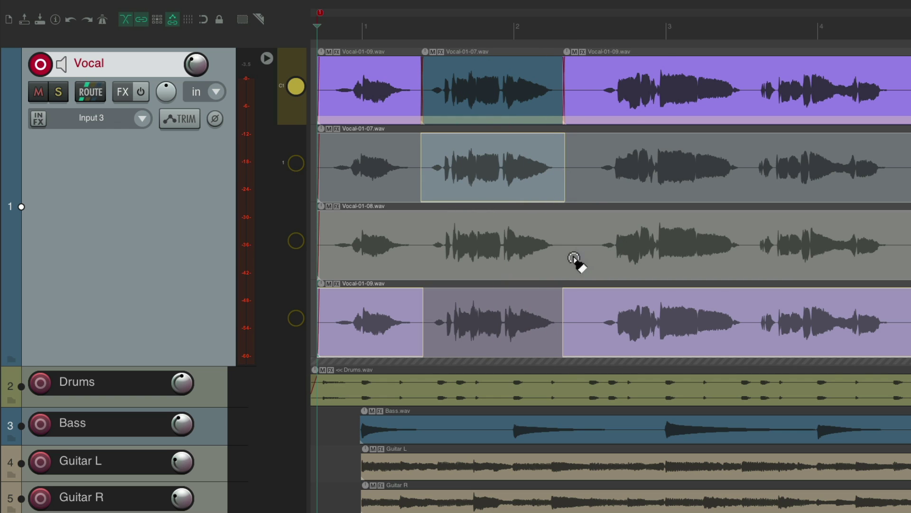
left_click_drag(575, 262, 558, 270)
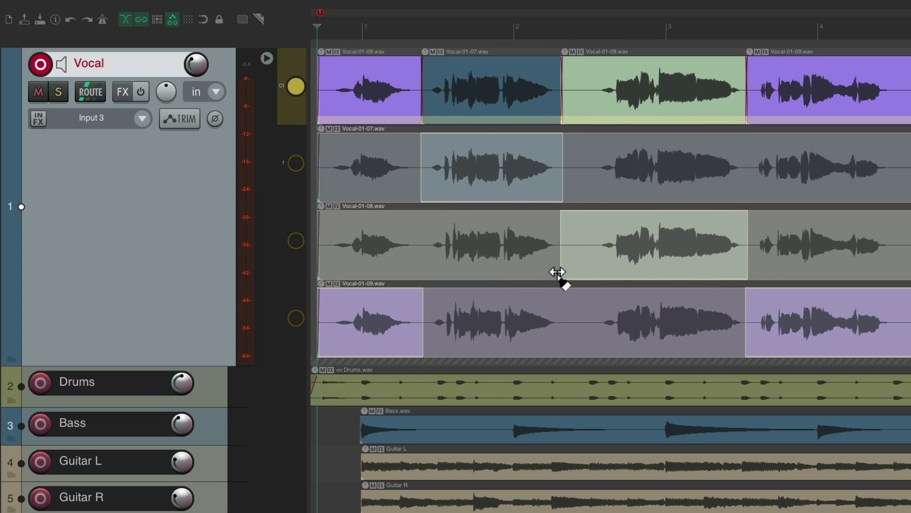
left_click(356, 167)
key("space")
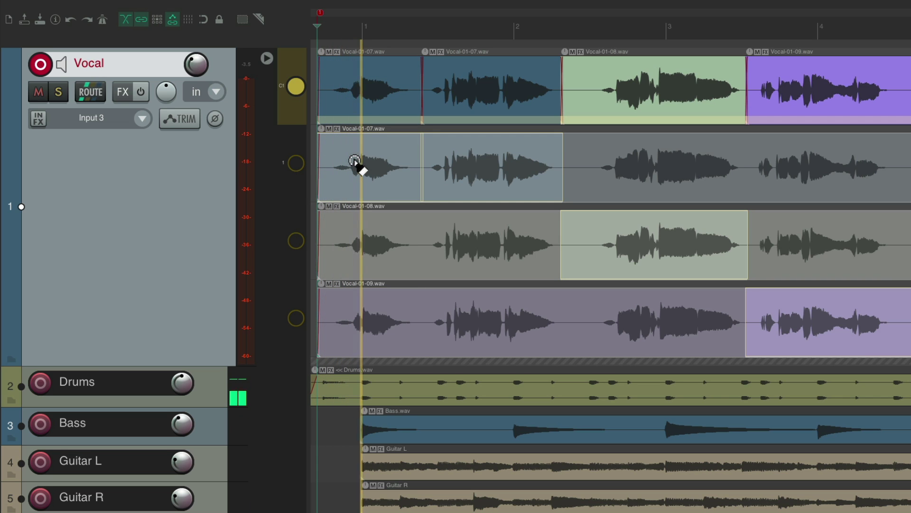
Step: Move the opening comp area down to Vocal-01-09 and replay the comp from the start
key("ctrl+Down")
key("space")
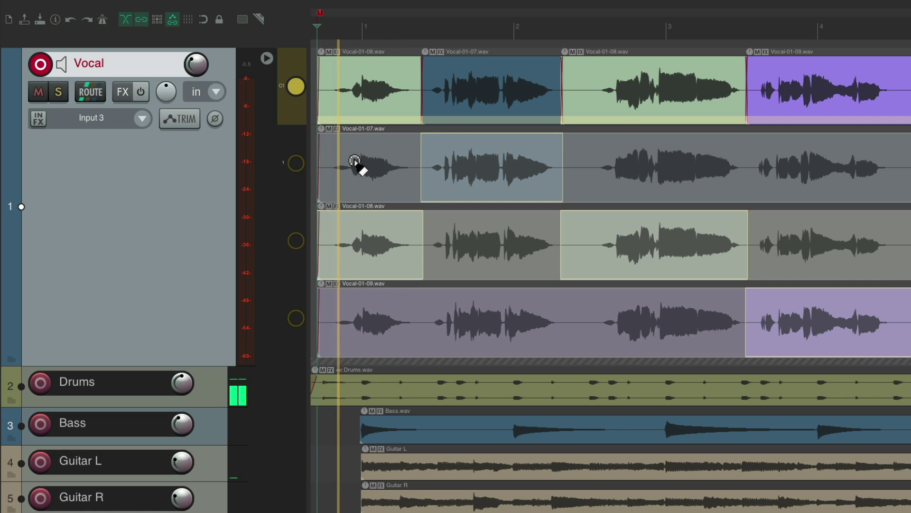
key("space")
key("ctrl+Down")
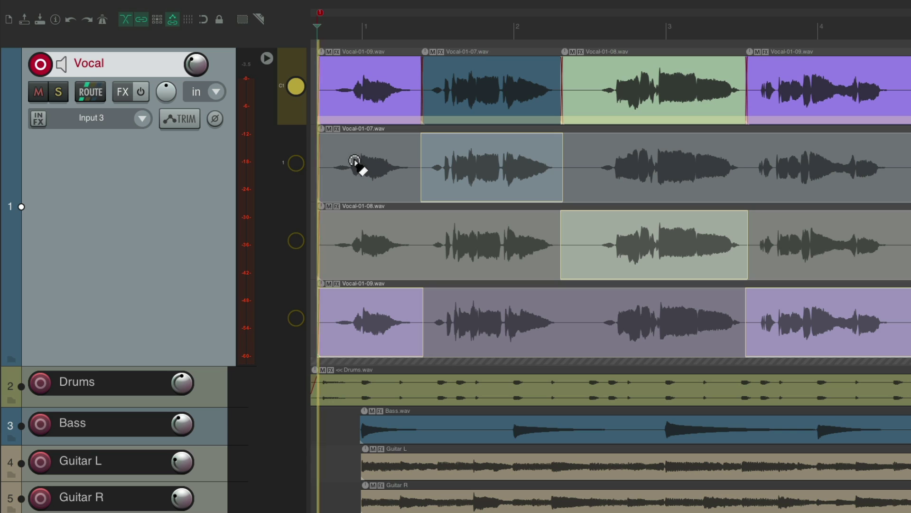
key("space")
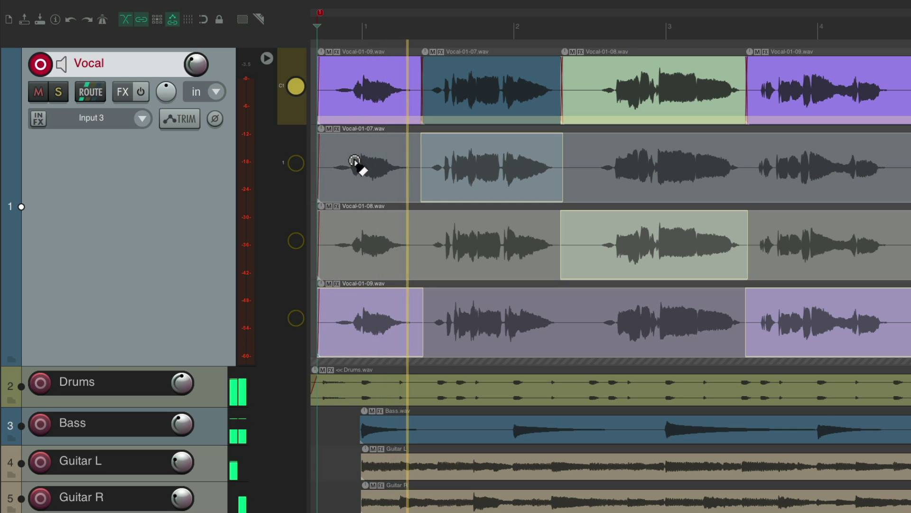
key("space")
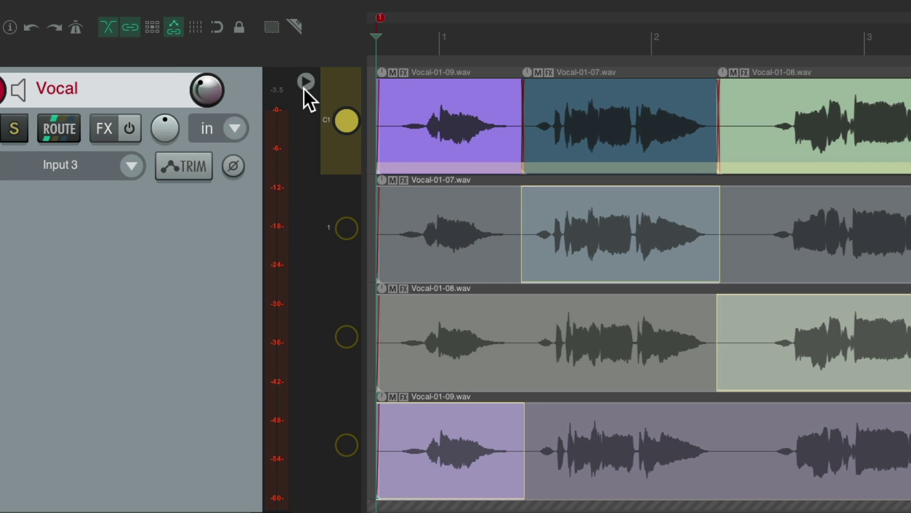
left_click(304, 87)
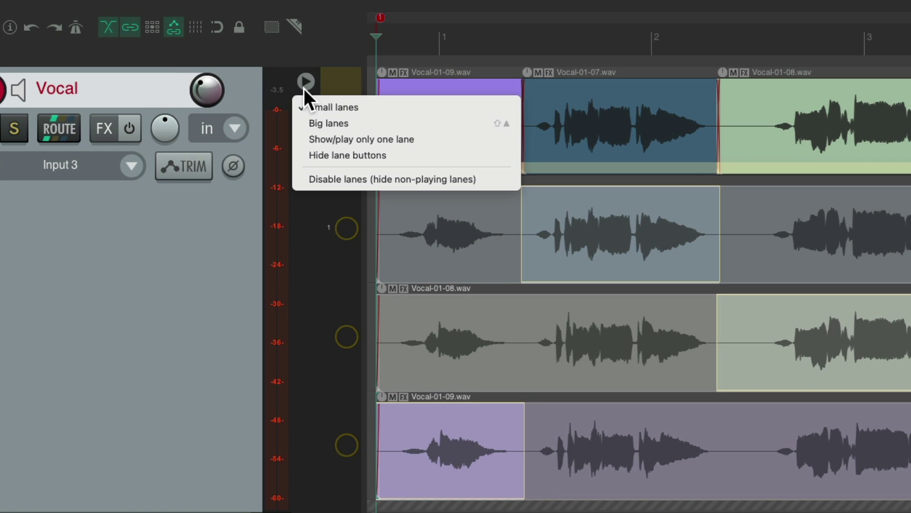
left_click(304, 182)
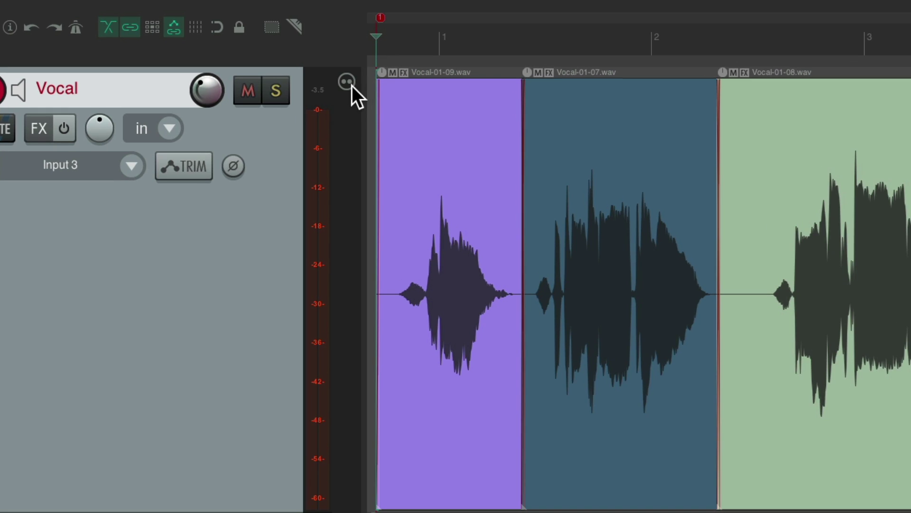
left_click(351, 86)
left_click(348, 109)
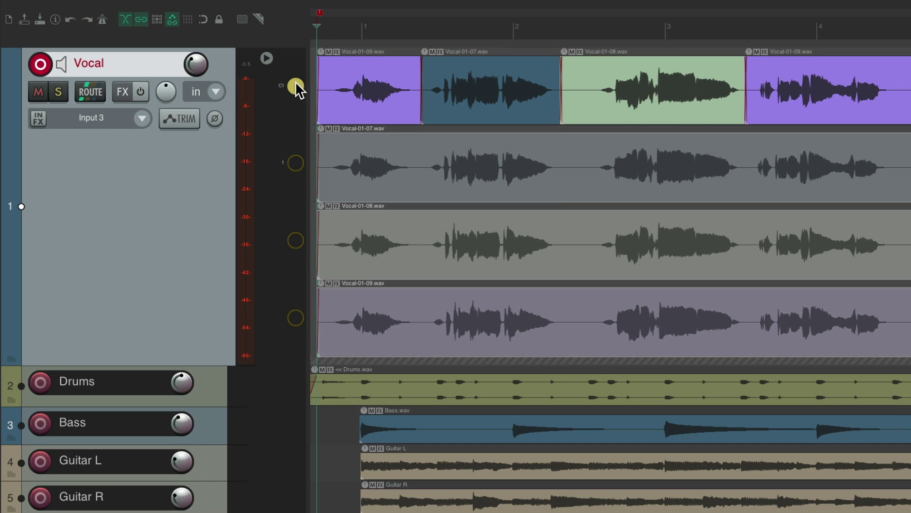
left_click(296, 86)
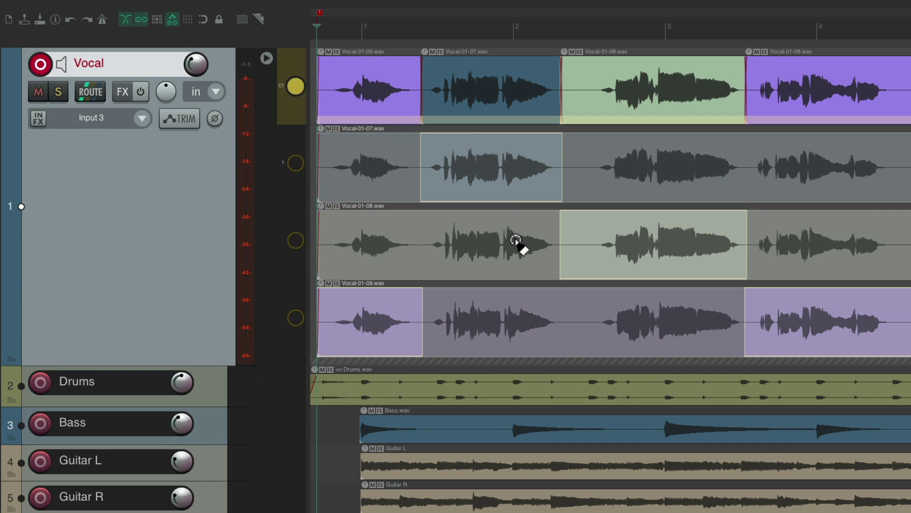